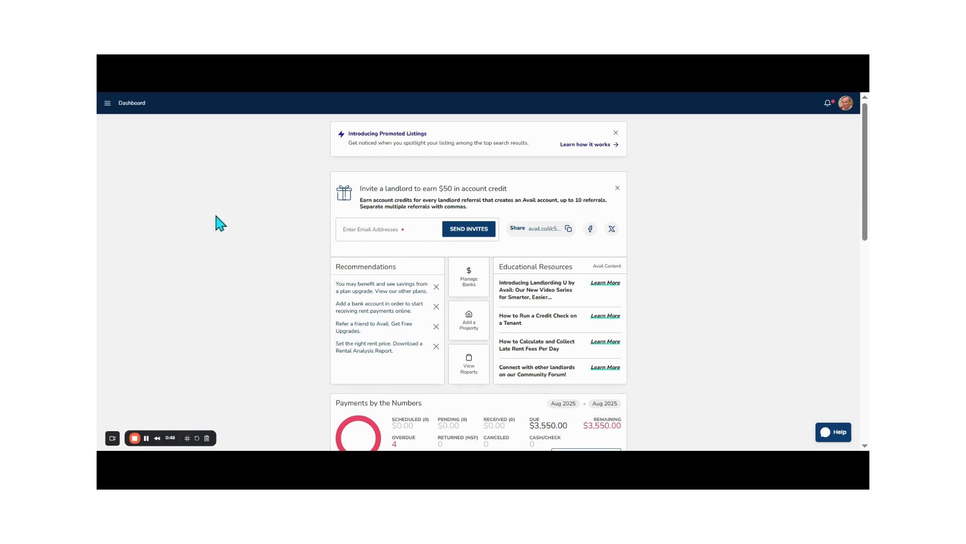
# Open the Rental Analysis page and go through the unit, beds, baths, square footage and property type fields of the report form.
pyautogui.click(107, 103)
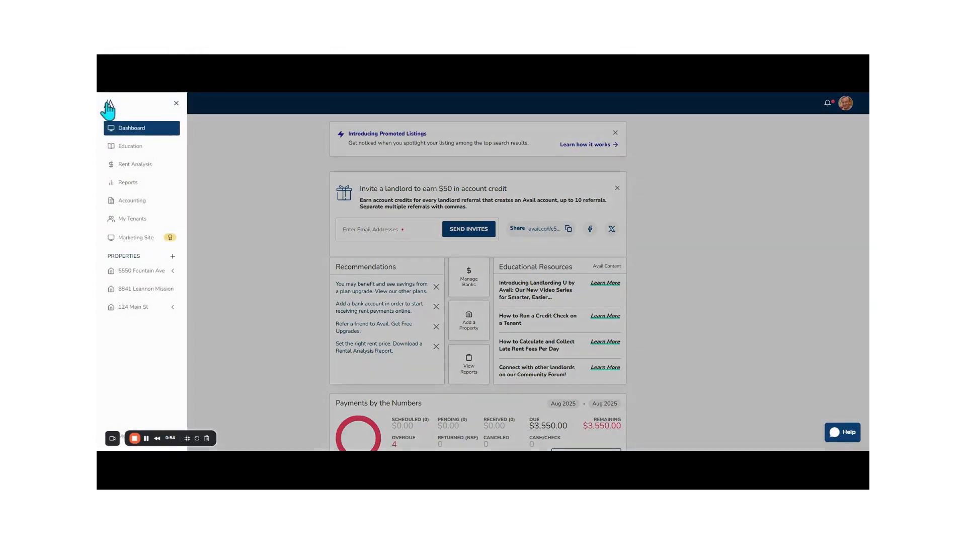
pyautogui.click(159, 176)
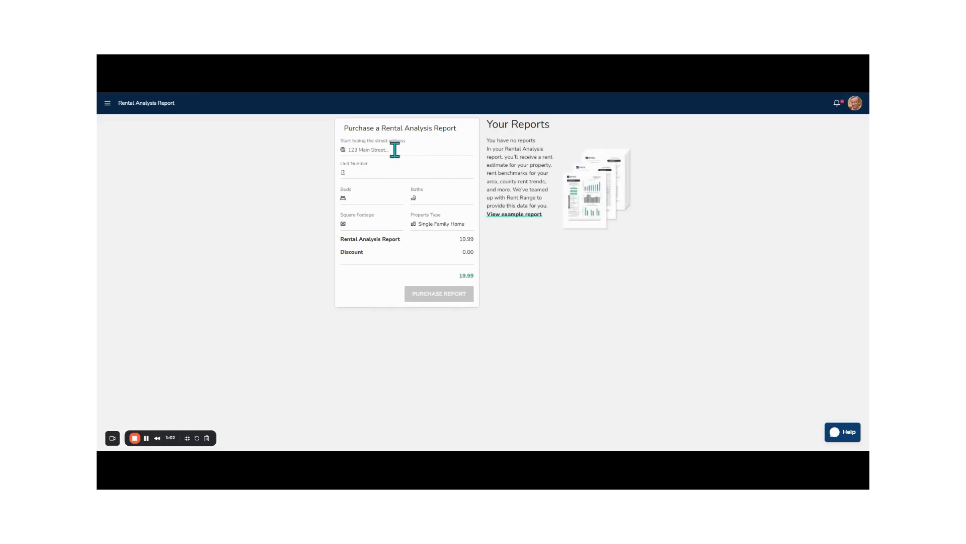
pyautogui.click(385, 174)
pyautogui.click(372, 199)
pyautogui.click(436, 200)
pyautogui.click(382, 244)
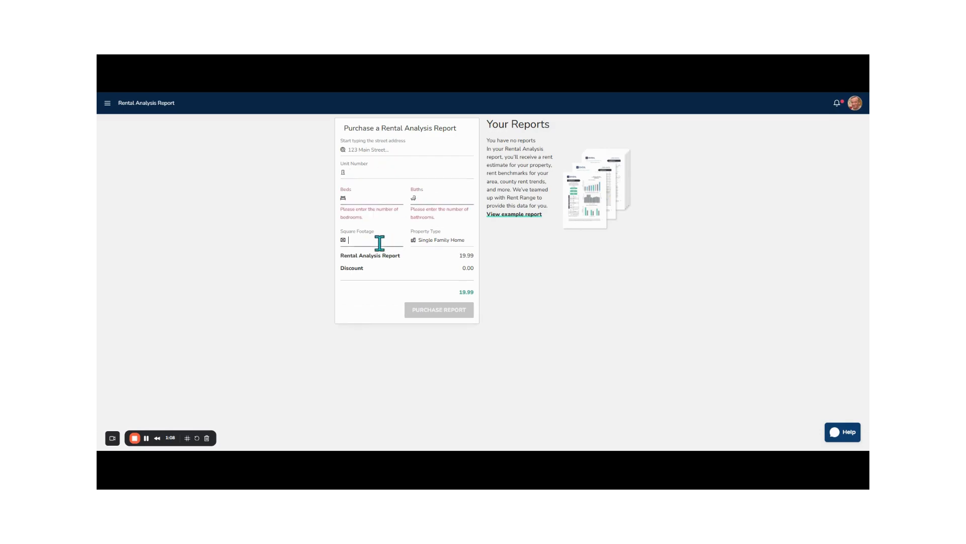
pyautogui.click(453, 247)
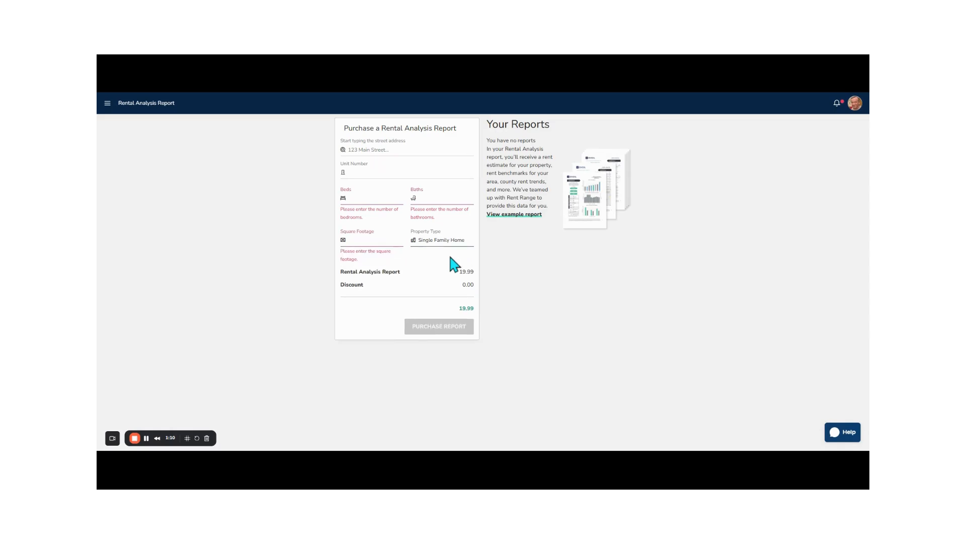
pyautogui.click(403, 276)
pyautogui.click(146, 437)
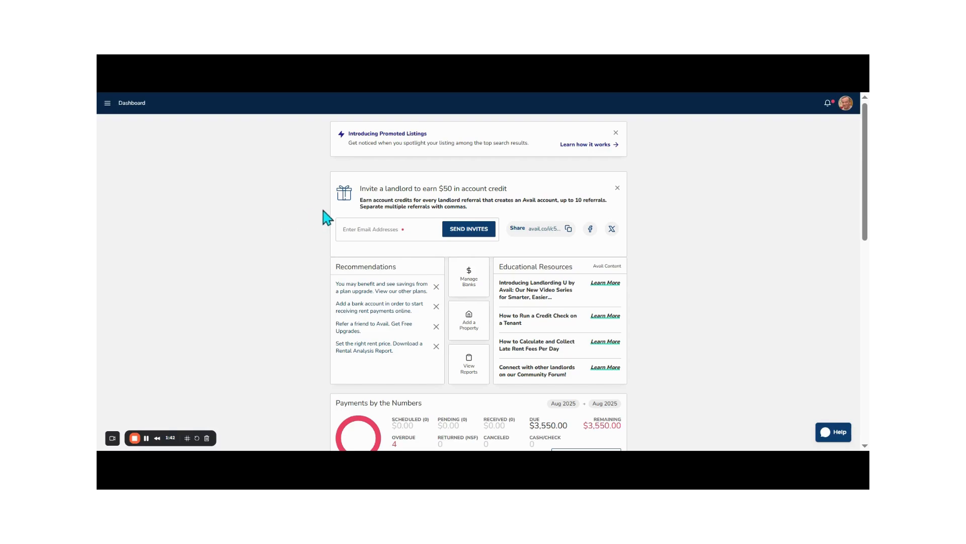
# Open the listing page of the second property and view how Promoted Listings work.
pyautogui.click(108, 103)
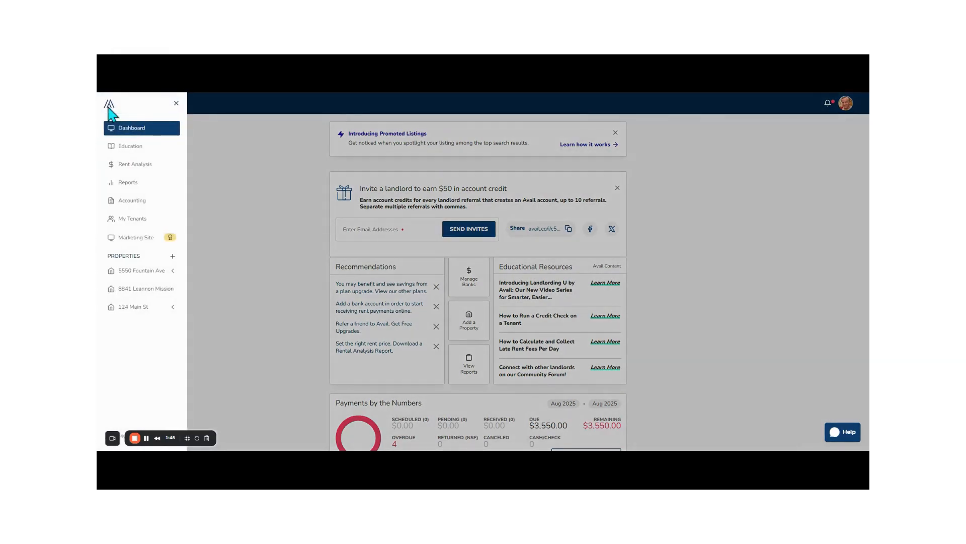
pyautogui.click(146, 289)
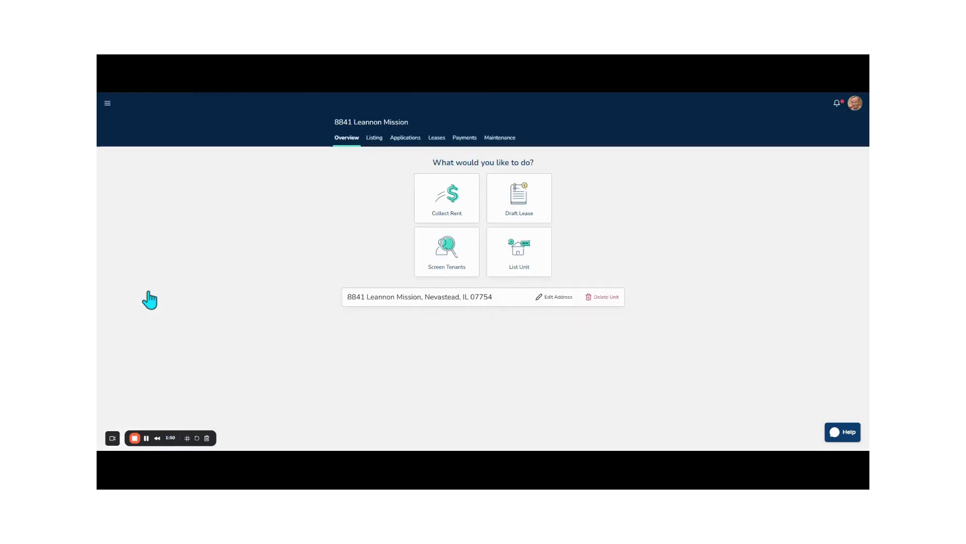
pyautogui.click(380, 141)
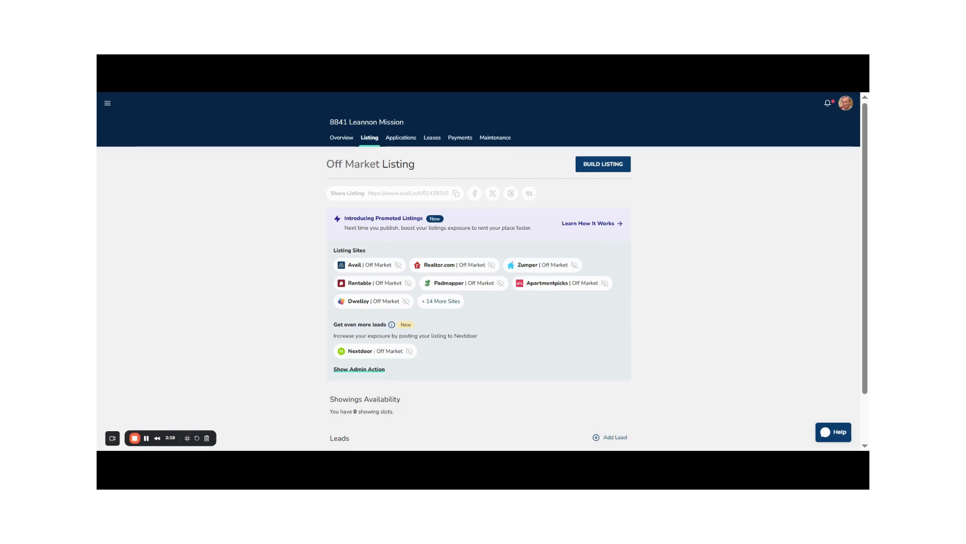
pyautogui.click(602, 225)
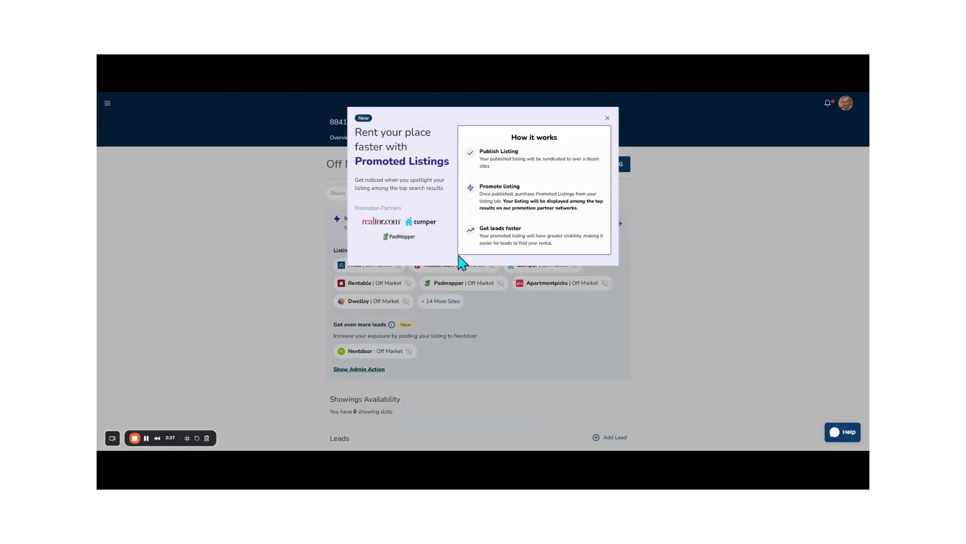
pyautogui.click(608, 119)
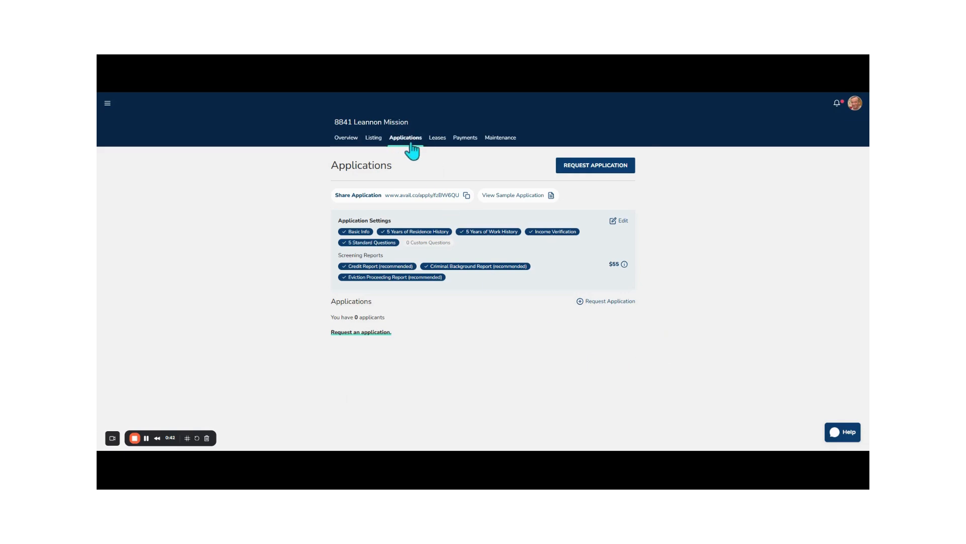
# Review the property's default application settings, from residence and work history to income verification, standard and custom questions, and screening reports.
pyautogui.moveTo(410, 123); pyautogui.dragTo(331, 126)
pyautogui.click(321, 129)
pyautogui.click(620, 223)
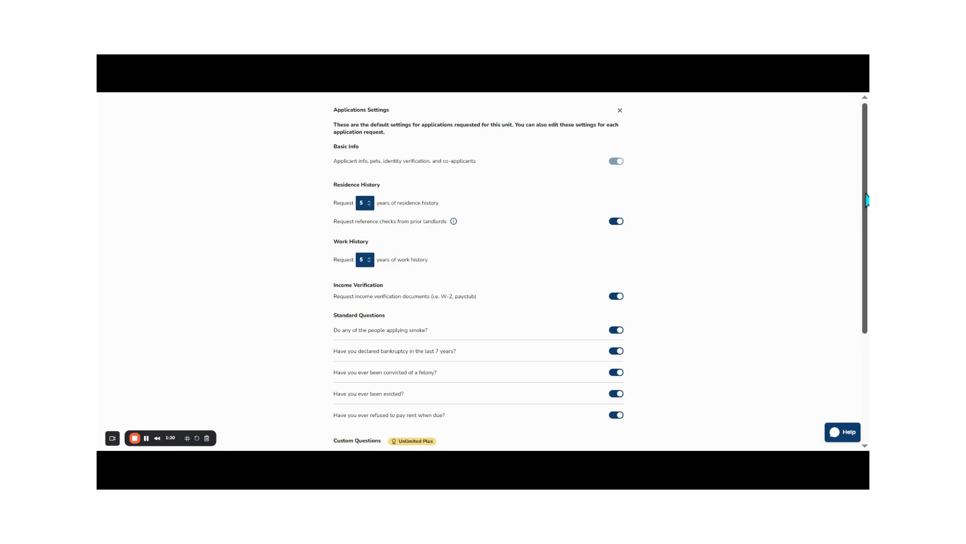
pyautogui.scroll(-1, 865, 202)
pyautogui.moveTo(454, 216)
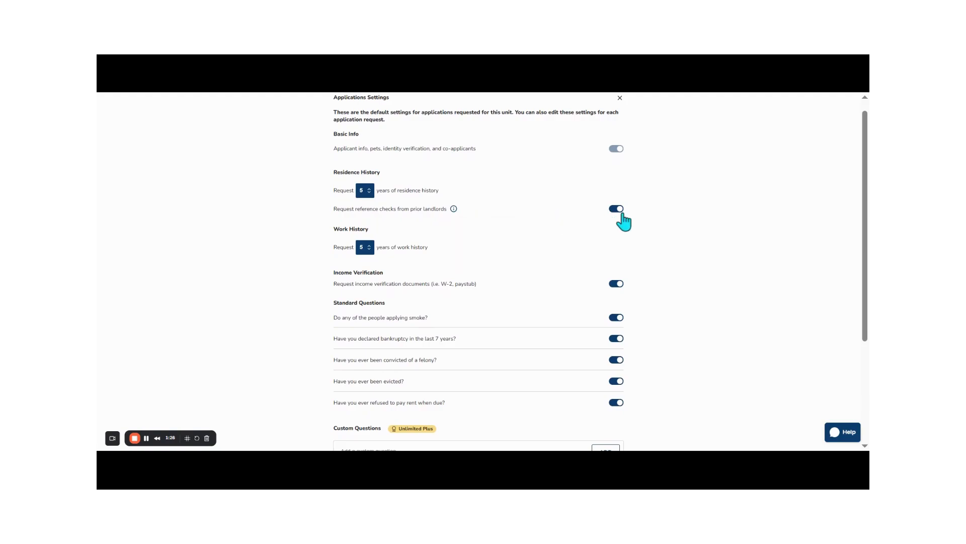
pyautogui.scroll(-2, 620, 217)
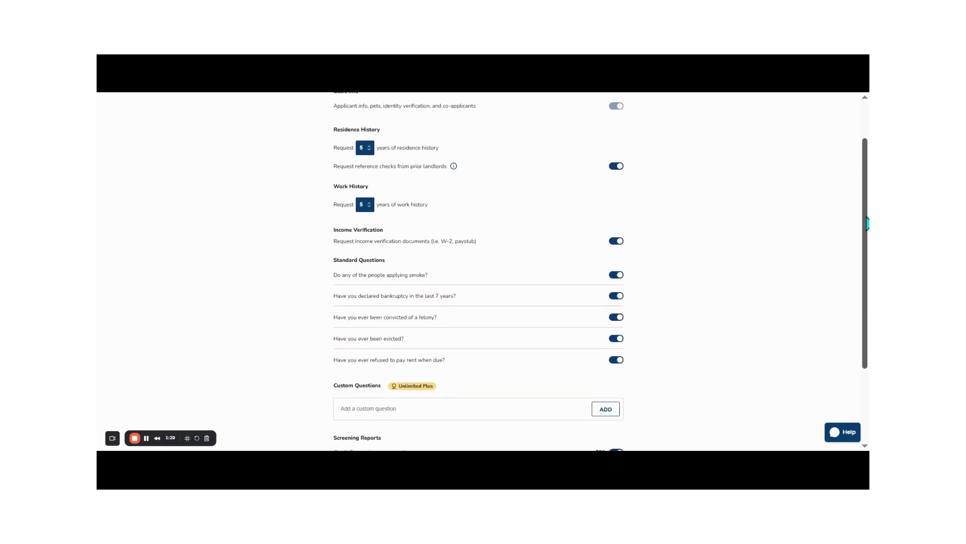
pyautogui.scroll(-1, 484, 272)
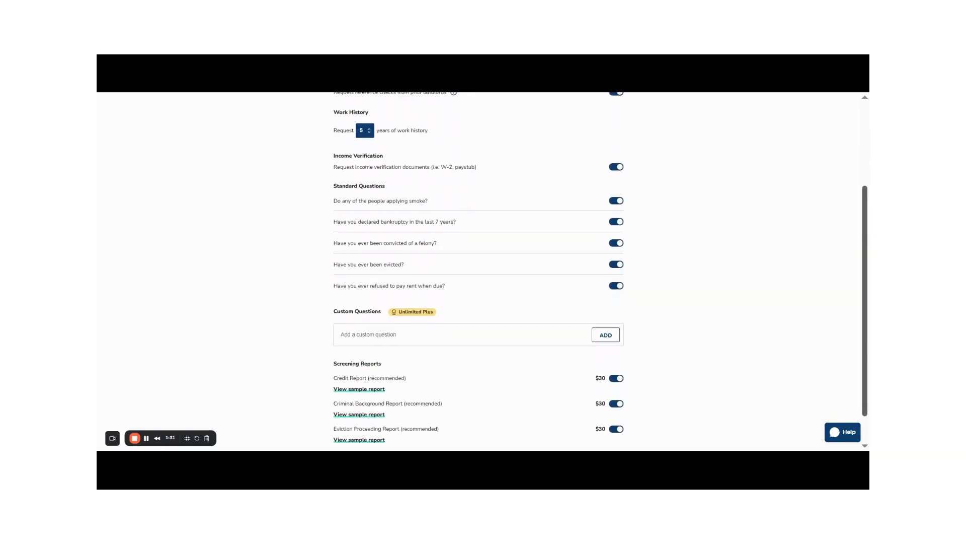
pyautogui.scroll(-1, 418, 367)
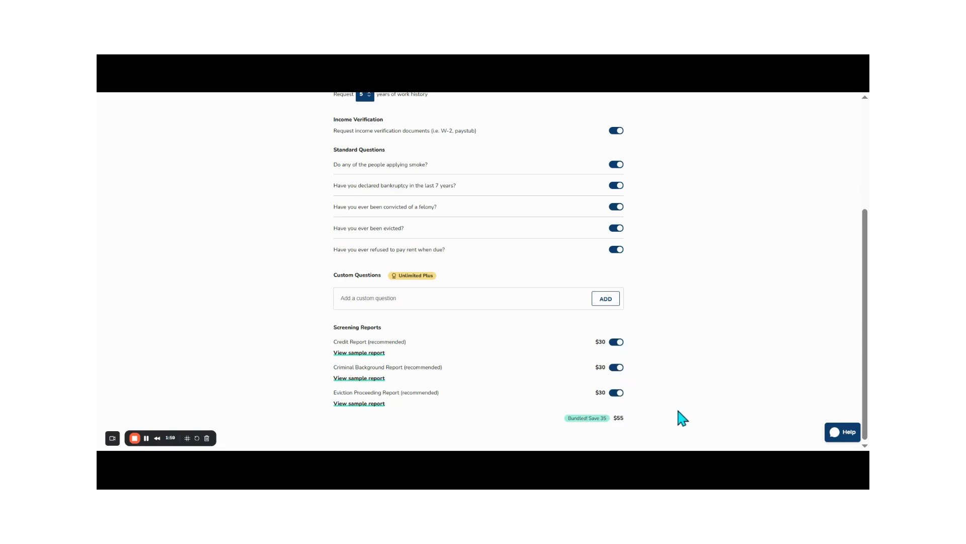
pyautogui.moveTo(859, 384); pyautogui.dragTo(863, 367)
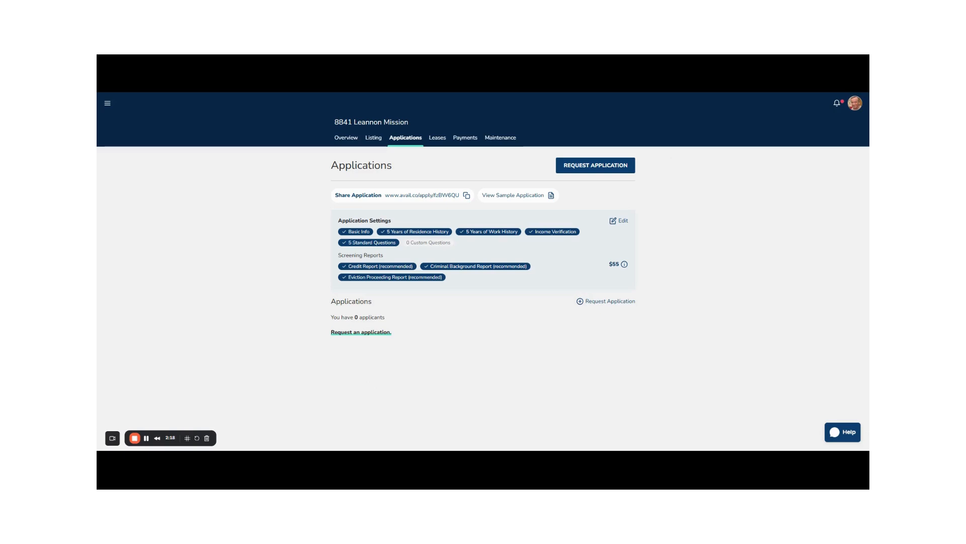
# Copy the property's shareable application link and view the application request form.
pyautogui.click(431, 197)
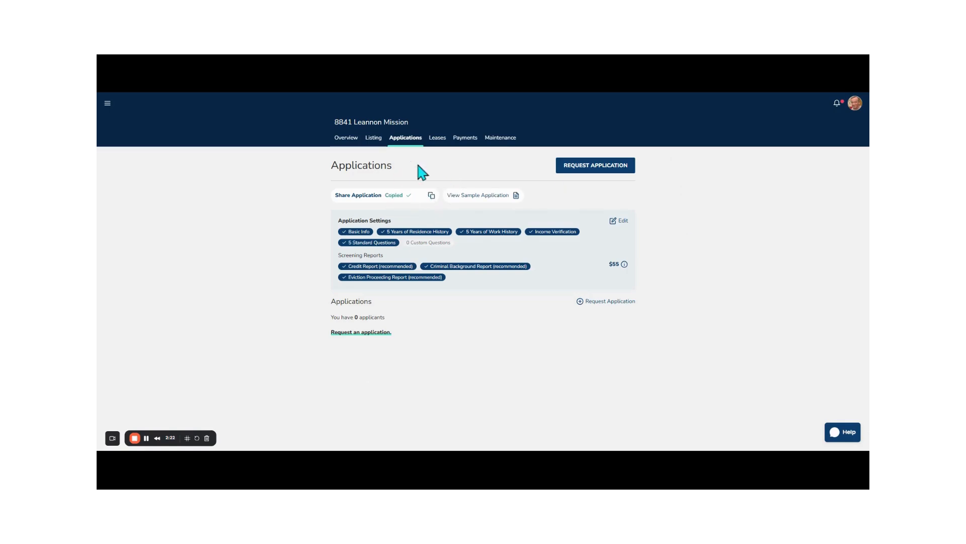
pyautogui.click(593, 171)
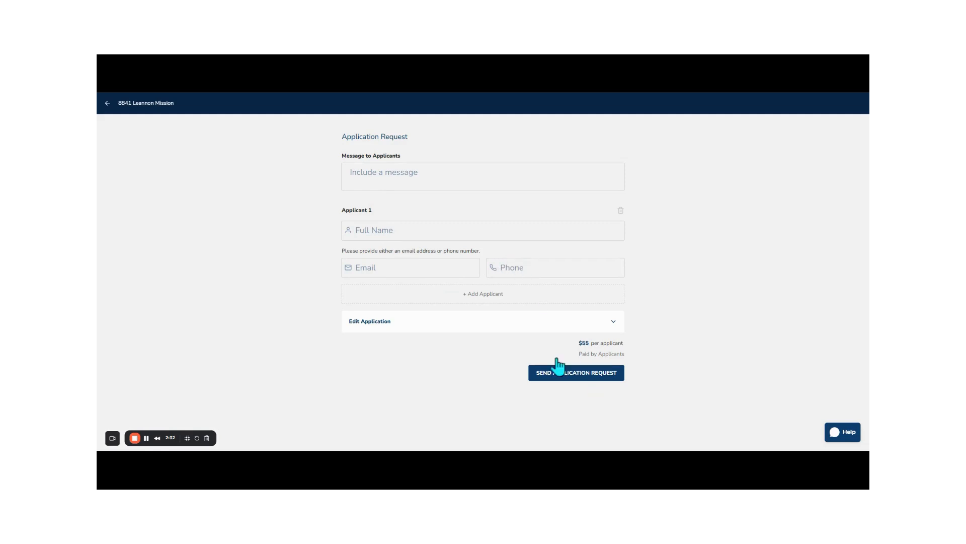
pyautogui.click(108, 103)
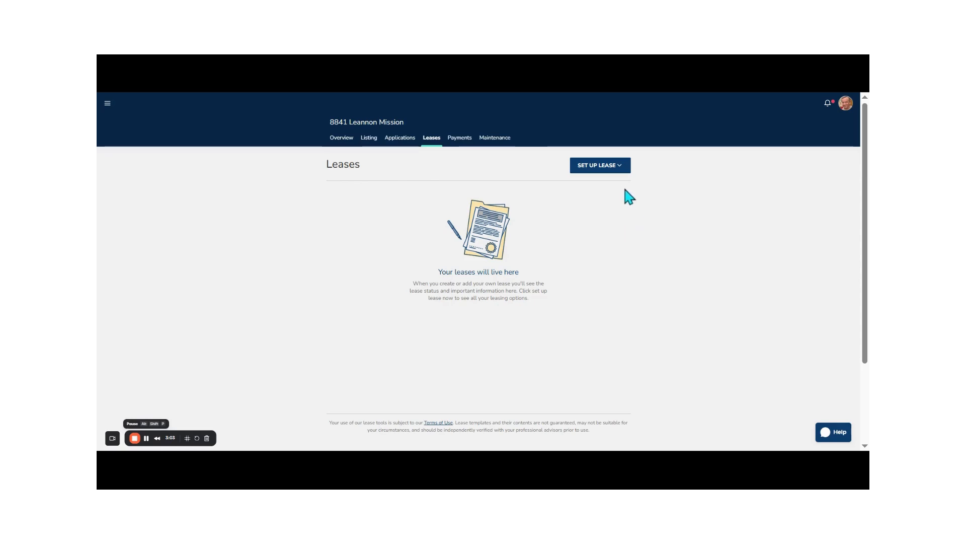
# View the options for creating or uploading a lease for the property.
pyautogui.click(618, 167)
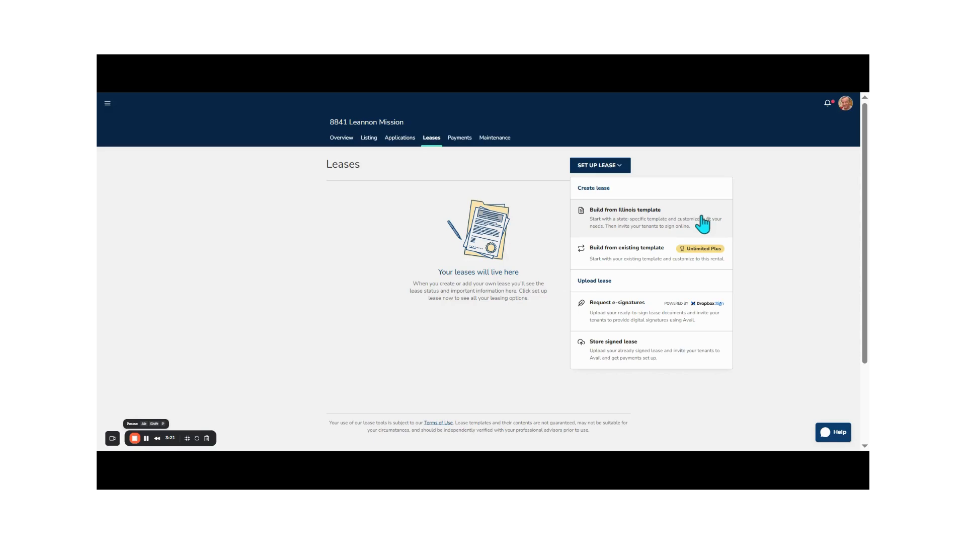
pyautogui.moveTo(707, 253)
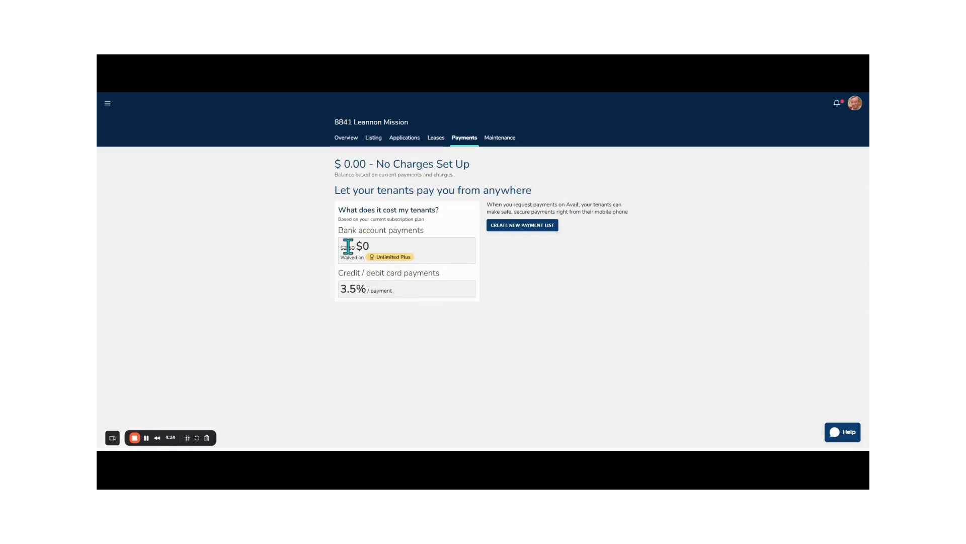
# Examine what bank account and card payments cost the tenants, including the Unlimited Plus waiver, and open a new payment list.
pyautogui.moveTo(403, 262)
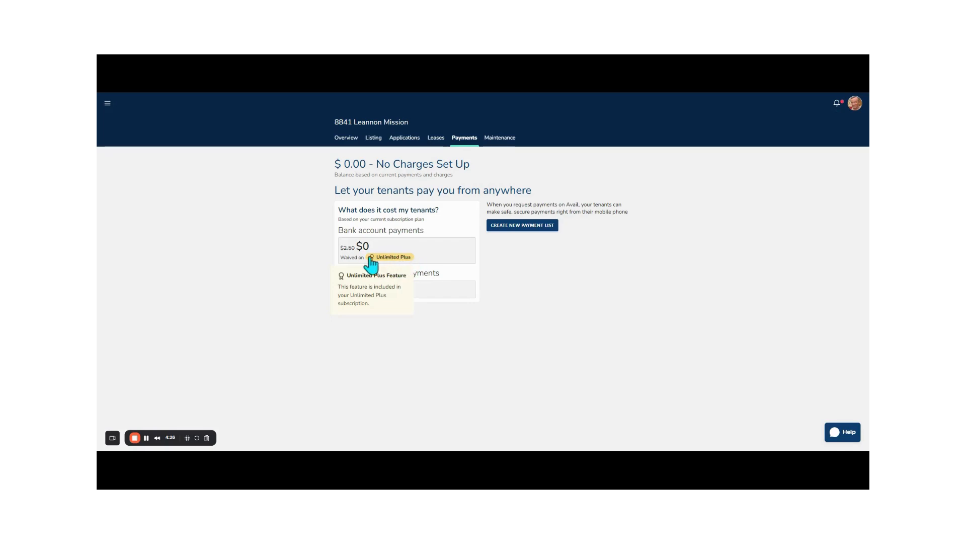
pyautogui.moveTo(355, 248); pyautogui.dragTo(344, 249)
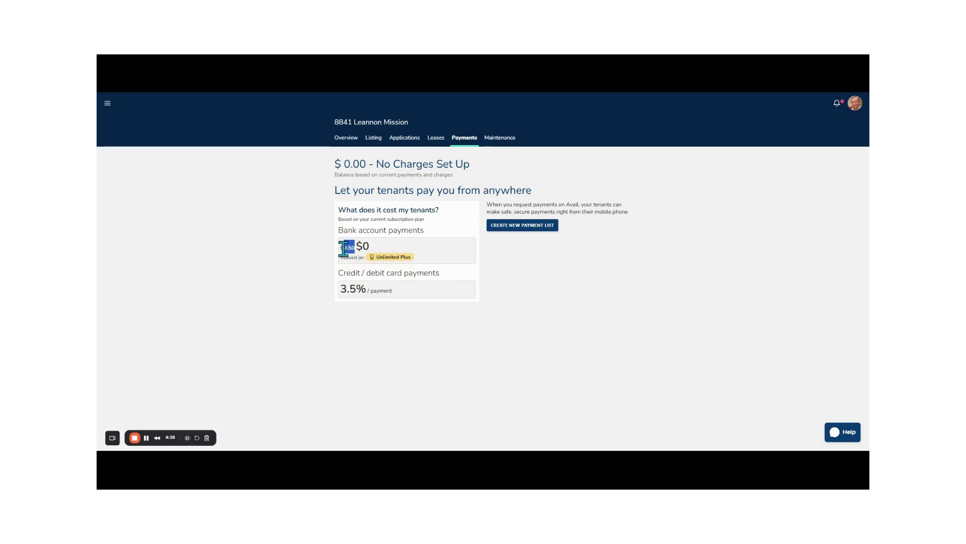
pyautogui.click(306, 252)
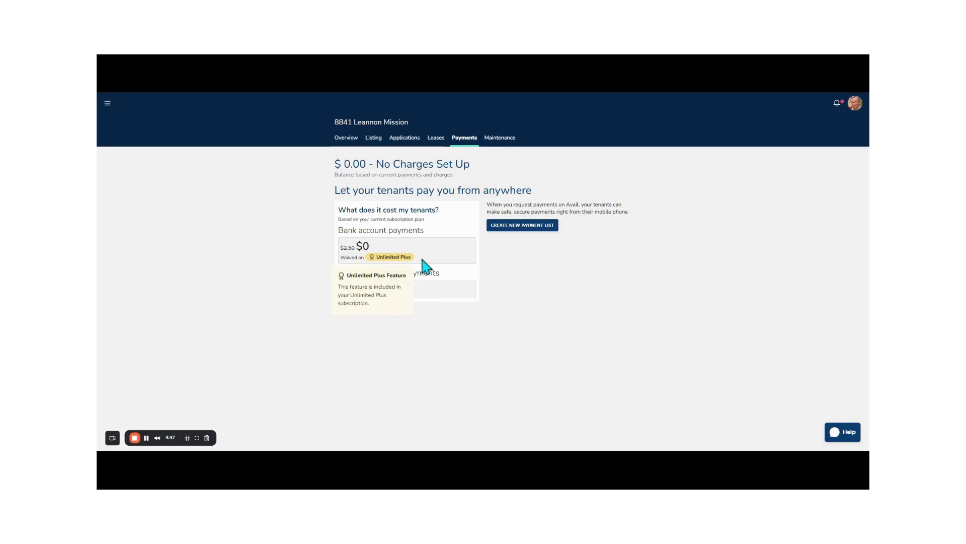
pyautogui.moveTo(335, 248)
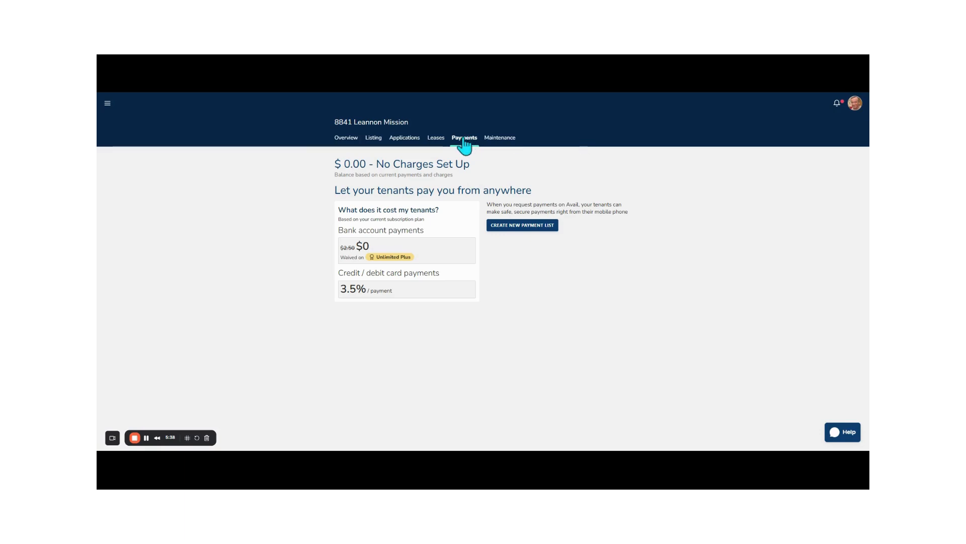
pyautogui.click(537, 226)
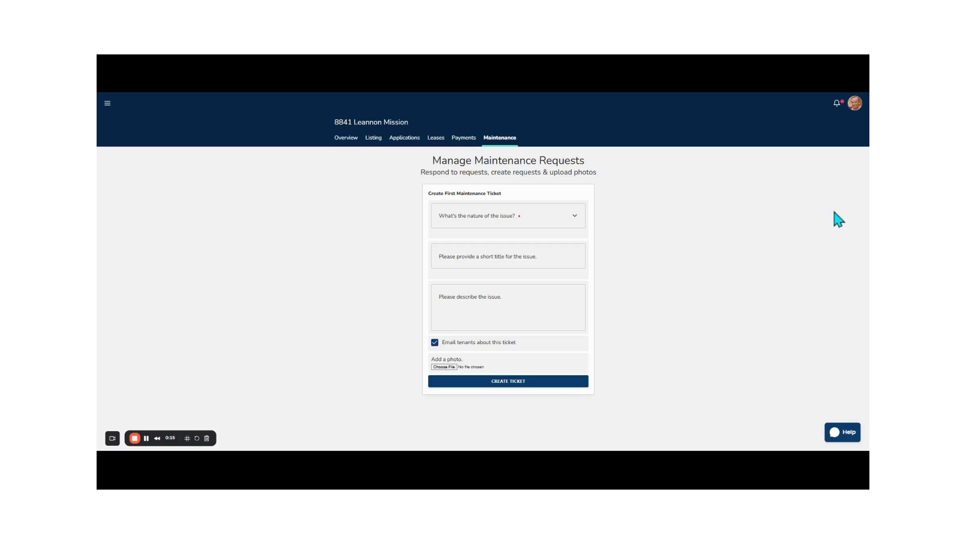
# Start a maintenance ticket for the property with the issue type Carpet and the title "Stain on Carpet".
pyautogui.click(464, 139)
pyautogui.click(492, 143)
pyautogui.click(557, 213)
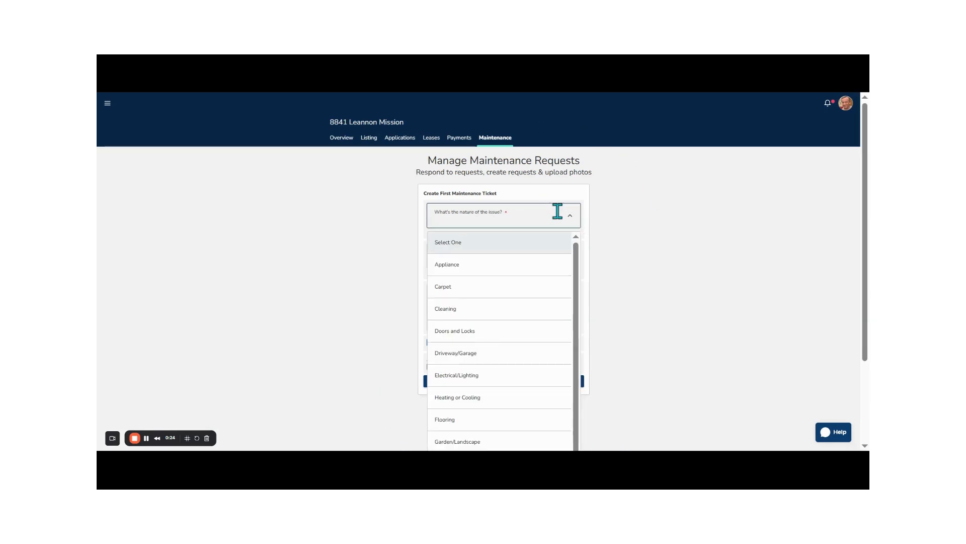
pyautogui.click(532, 286)
pyautogui.click(513, 259)
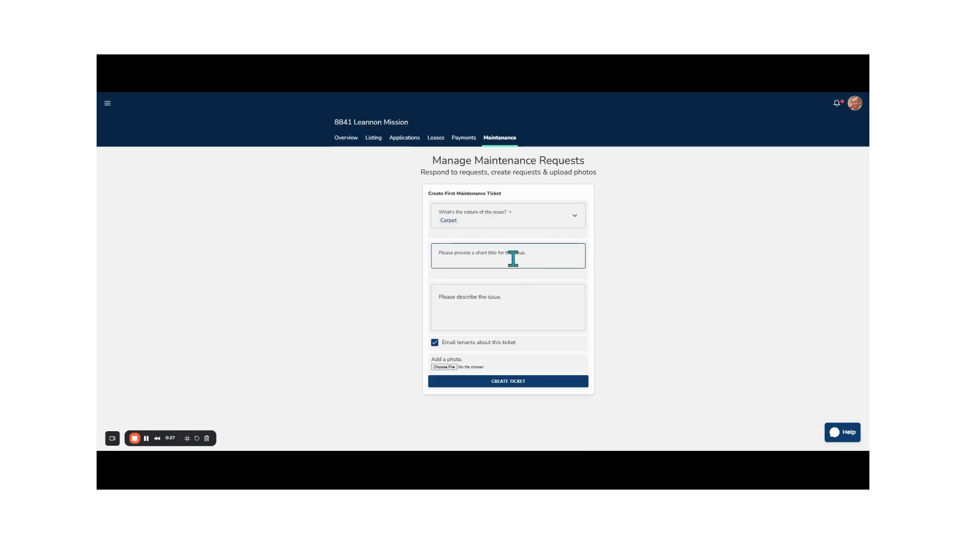
pyautogui.write('Stain on')
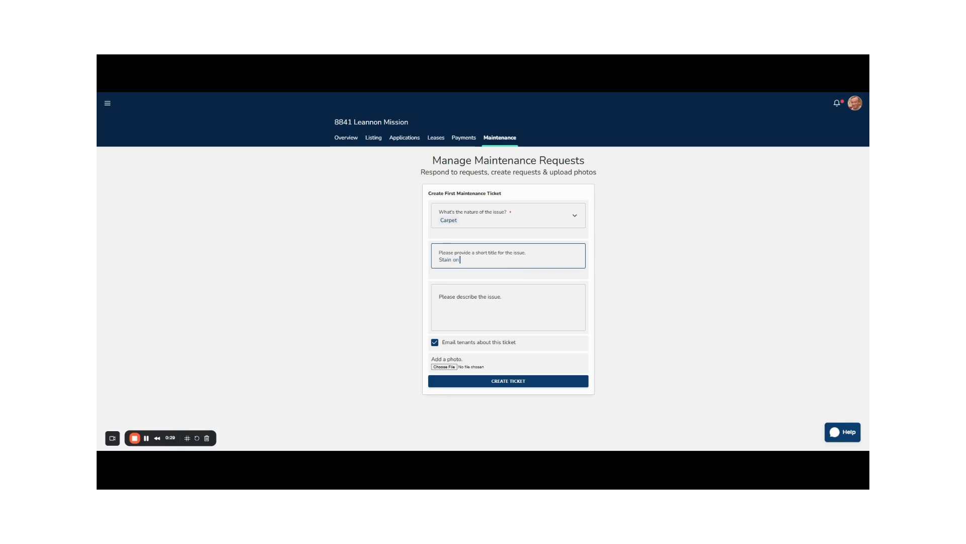
pyautogui.write(' Carpet')
# Reuse the title to describe the issue as "Stain on Carpet beyond repair." and create the ticket.
pyautogui.tripleClick(489, 260)
pyautogui.hotkey('ctrl', 'c')
pyautogui.click(494, 302)
pyautogui.hotkey('ctrl', 'v')
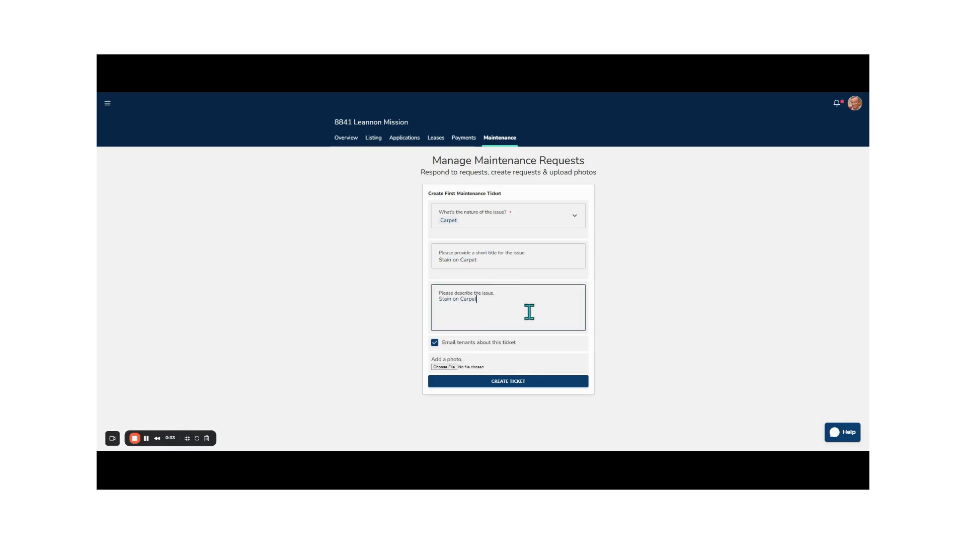
pyautogui.write('beyond repair.')
pyautogui.click(512, 381)
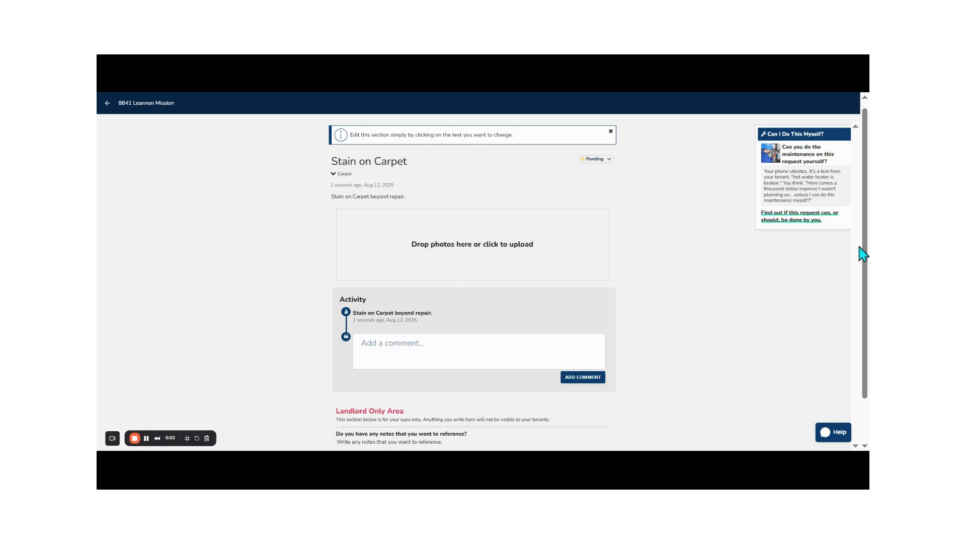
# Look over the new ticket's activity and landlord-only area, and set its status to Complete.
pyautogui.scroll(-1, 865, 258)
pyautogui.scroll(-1, 866, 260)
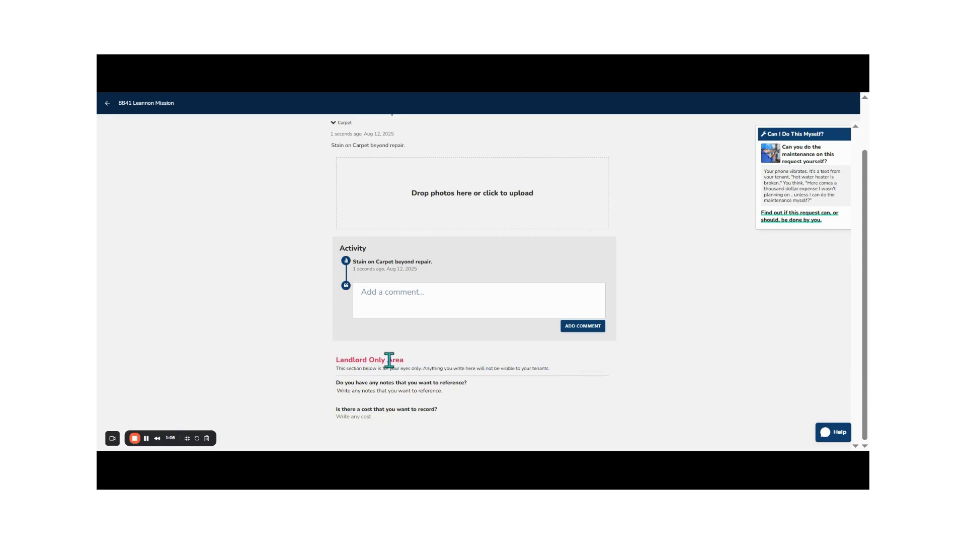
pyautogui.scroll(2, 754, 302)
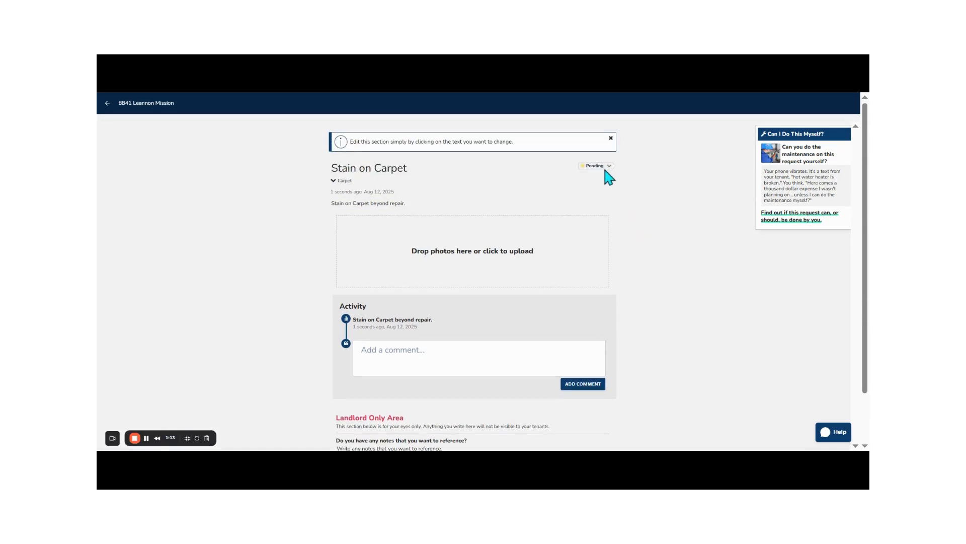
pyautogui.click(604, 167)
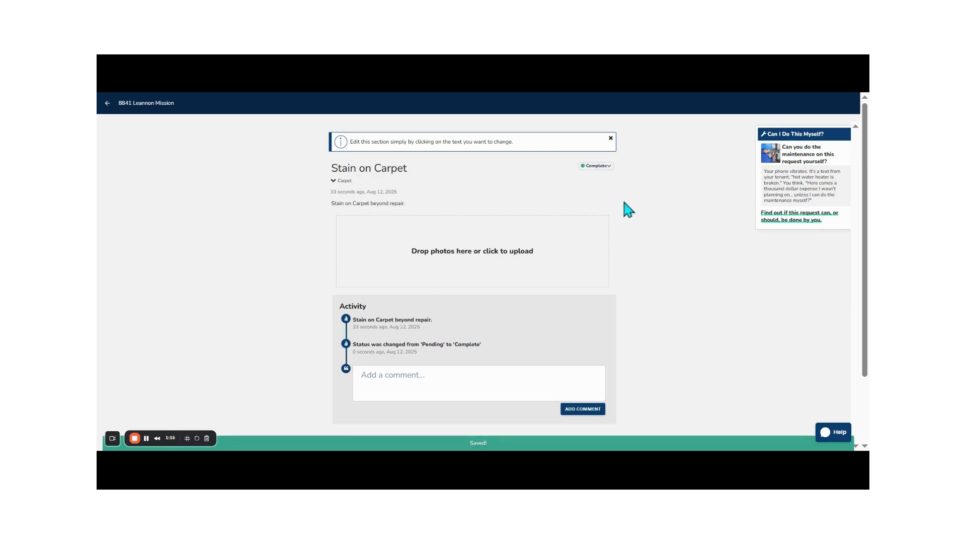
pyautogui.scroll(-2, 629, 206)
pyautogui.scroll(2, 637, 225)
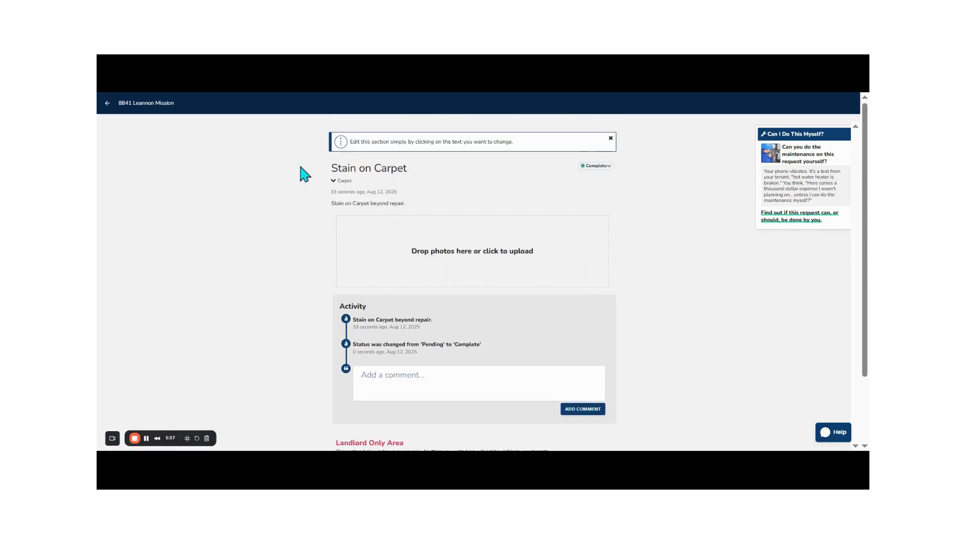
# Leave the maintenance ticket, open the accounting transactions, and look over the options for adding expenses or income.
pyautogui.click(107, 104)
pyautogui.scroll(-1, 553, 383)
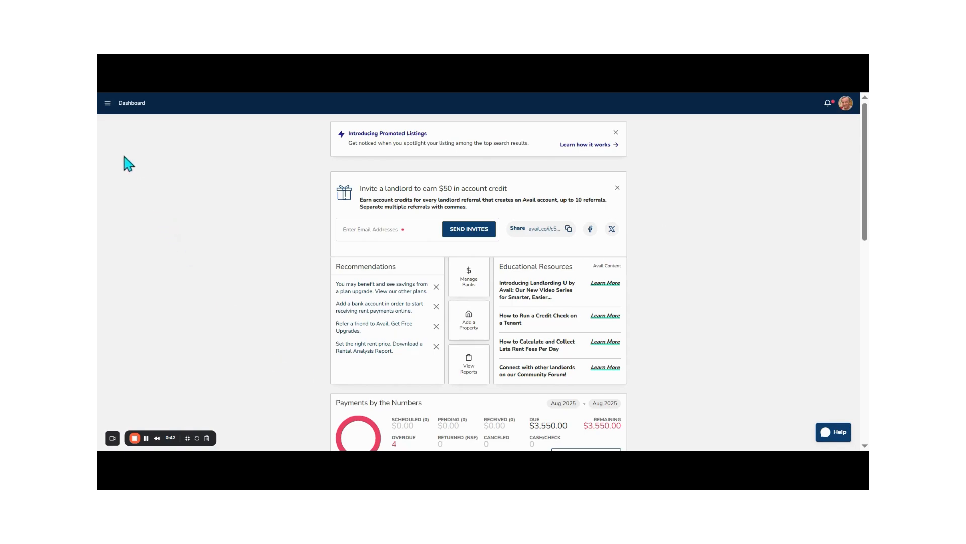
pyautogui.click(107, 106)
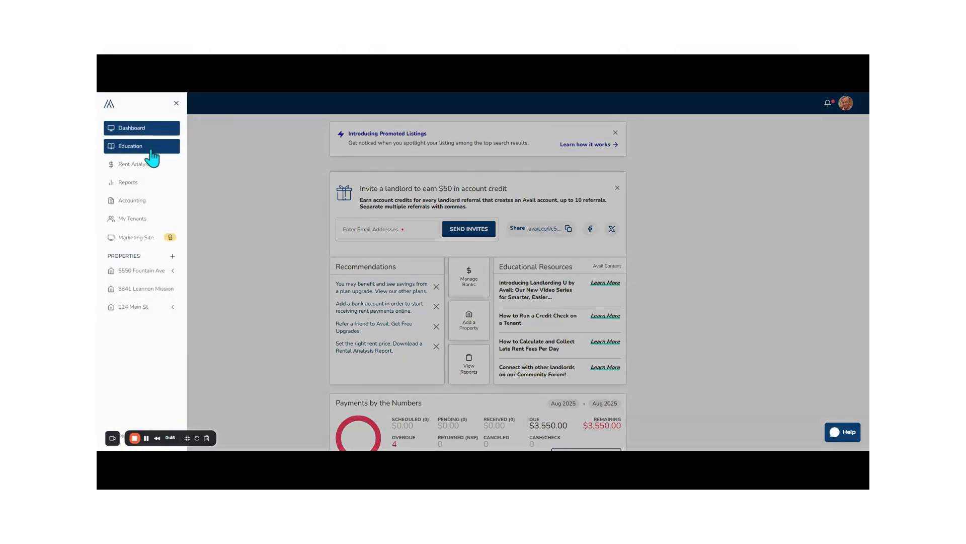
pyautogui.click(152, 208)
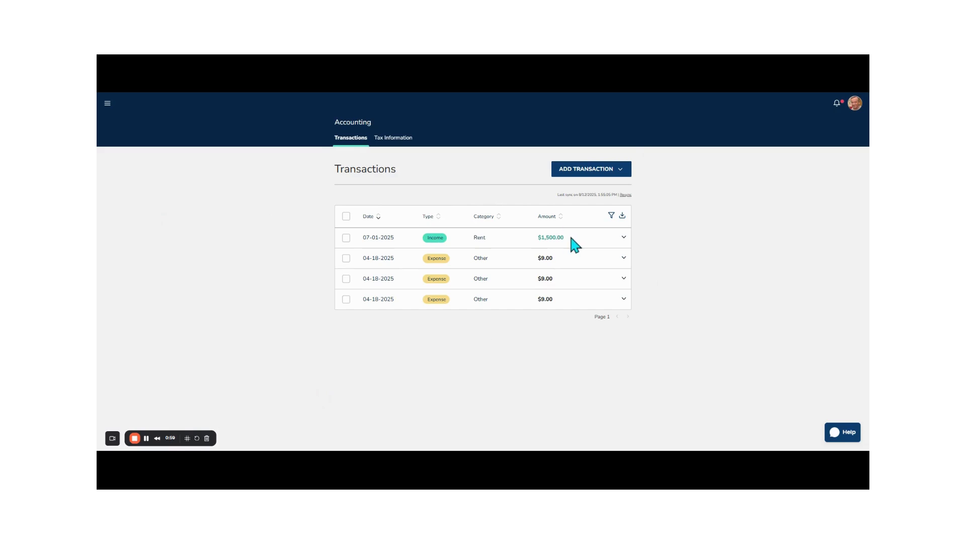
pyautogui.click(598, 179)
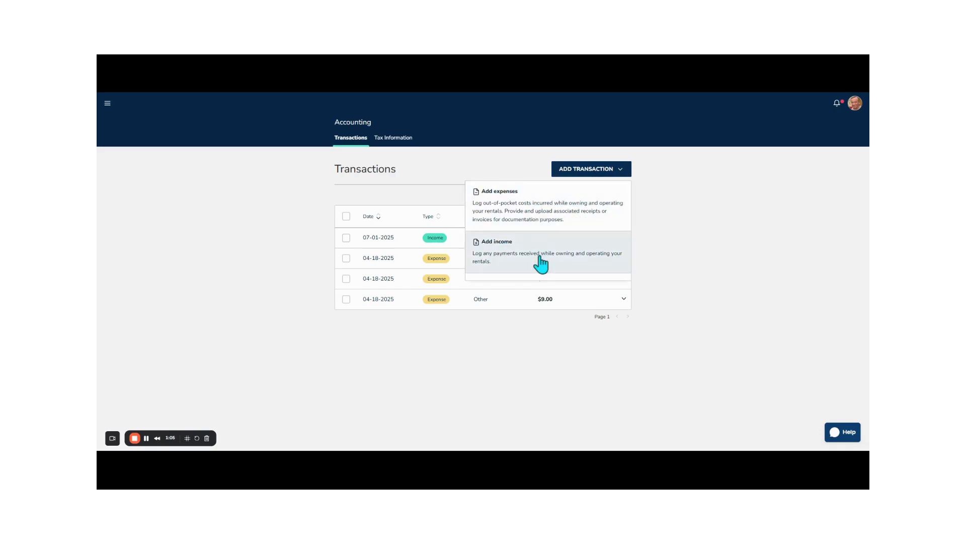
pyautogui.click(519, 170)
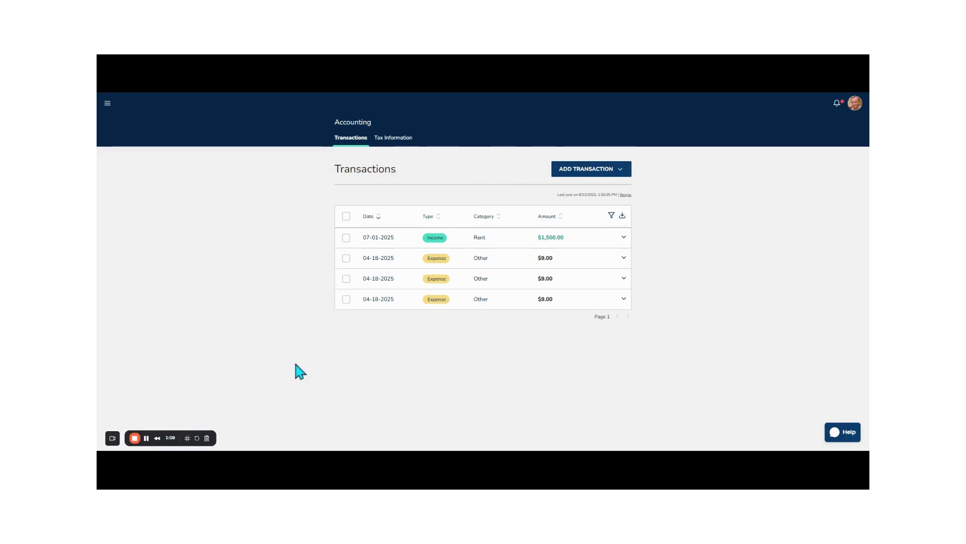
# Resync the accounting transactions, and review the transaction filter and its category choices without applying a filter.
pyautogui.click(625, 195)
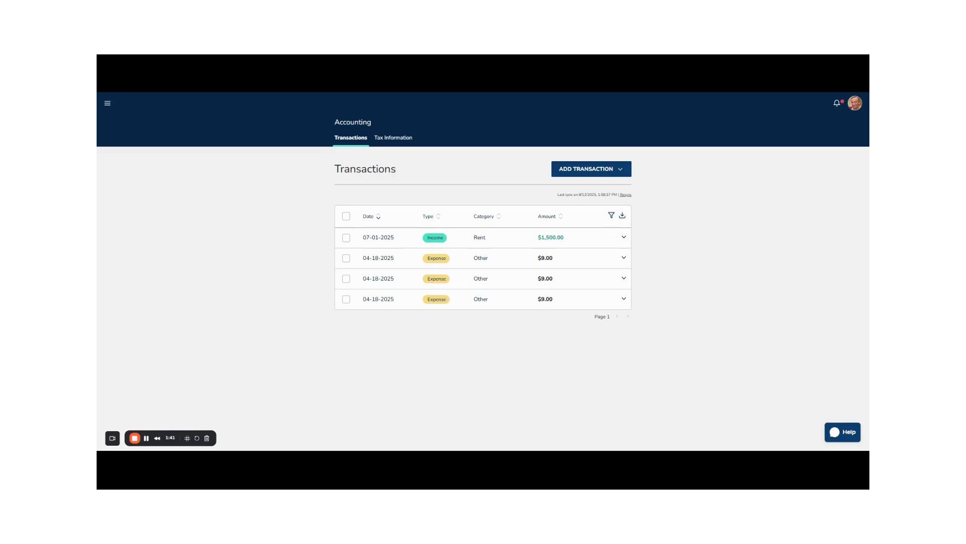
pyautogui.click(612, 215)
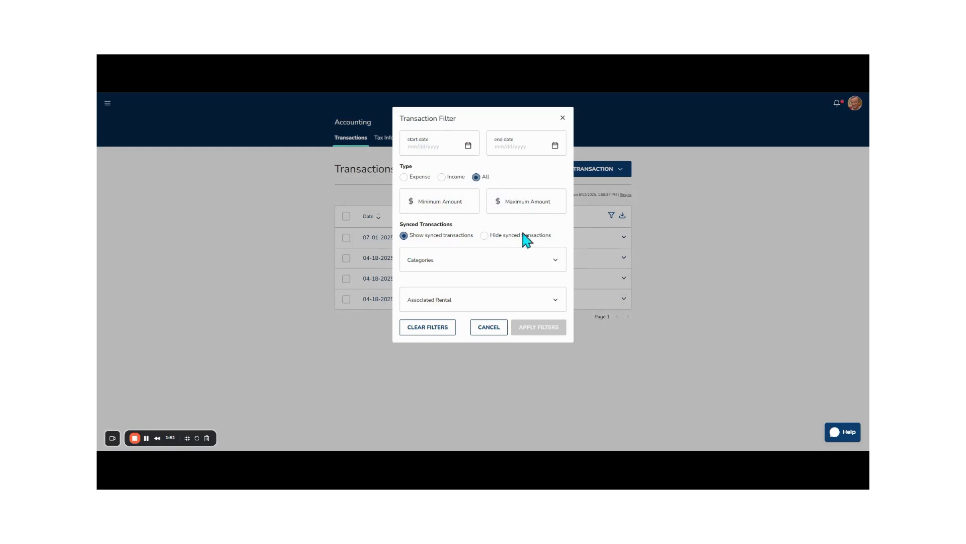
pyautogui.click(491, 260)
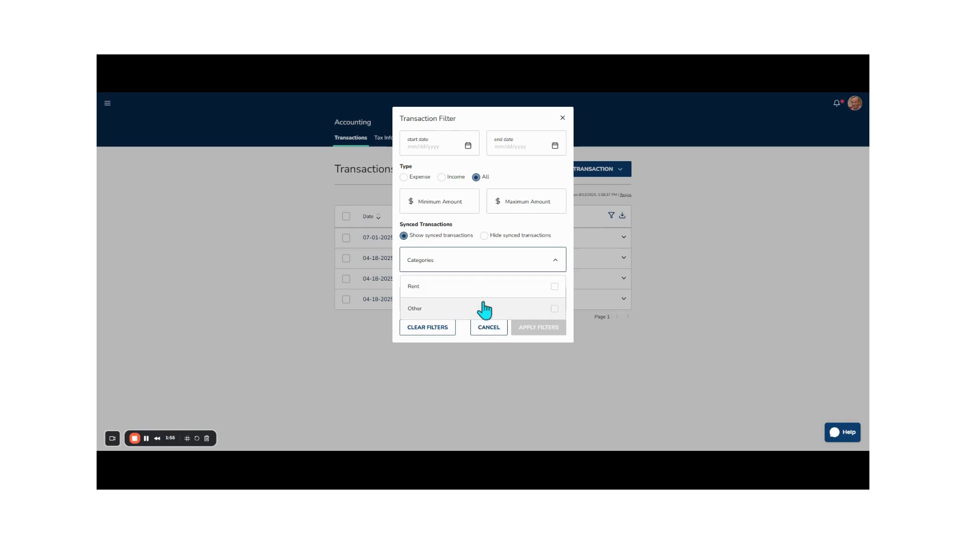
pyautogui.click(492, 261)
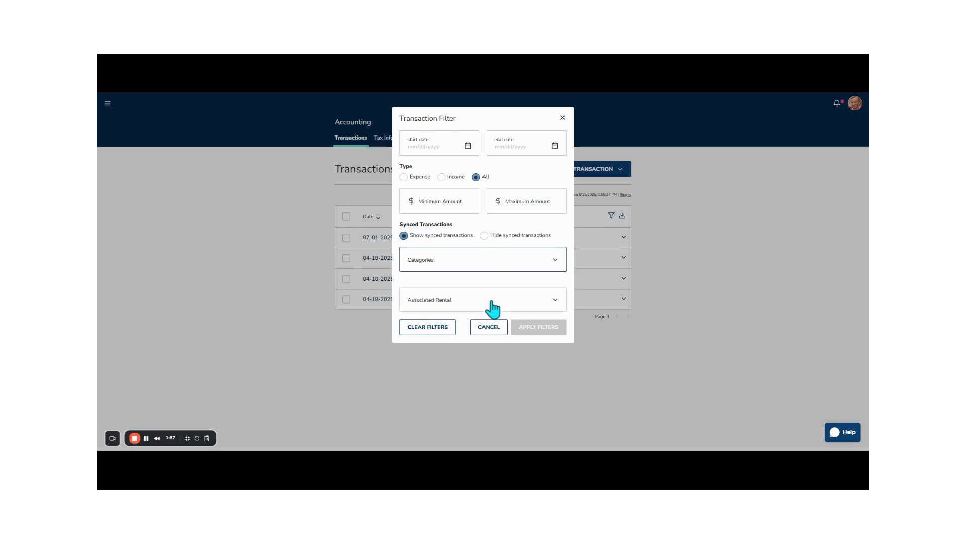
pyautogui.click(493, 334)
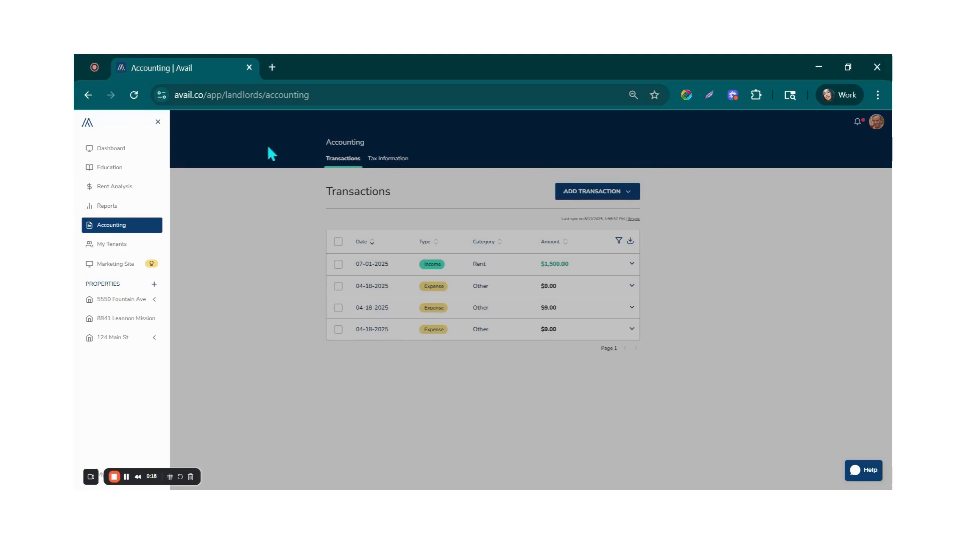
# Open Avail's education site and look over its tips and resources for landlords and tenants.
pyautogui.click(158, 122)
pyautogui.click(85, 124)
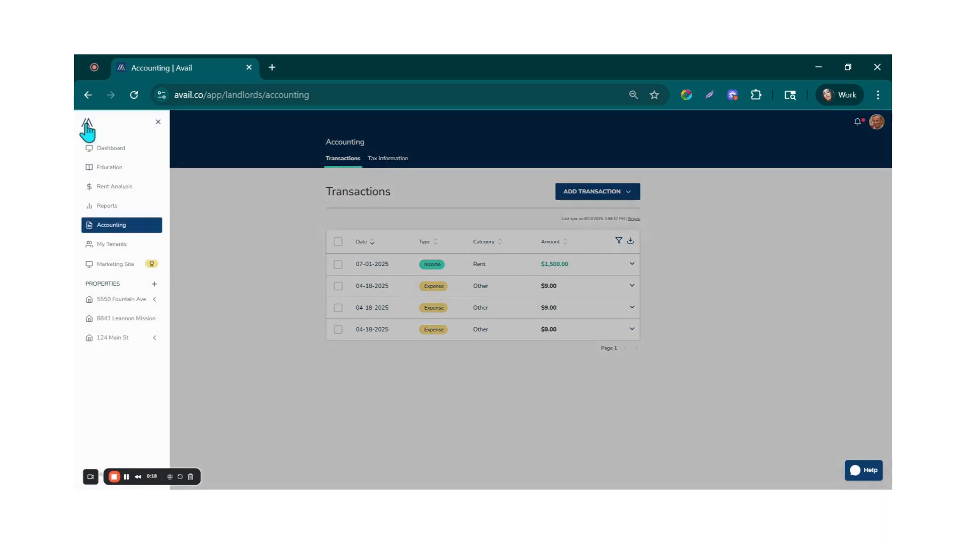
pyautogui.click(126, 171)
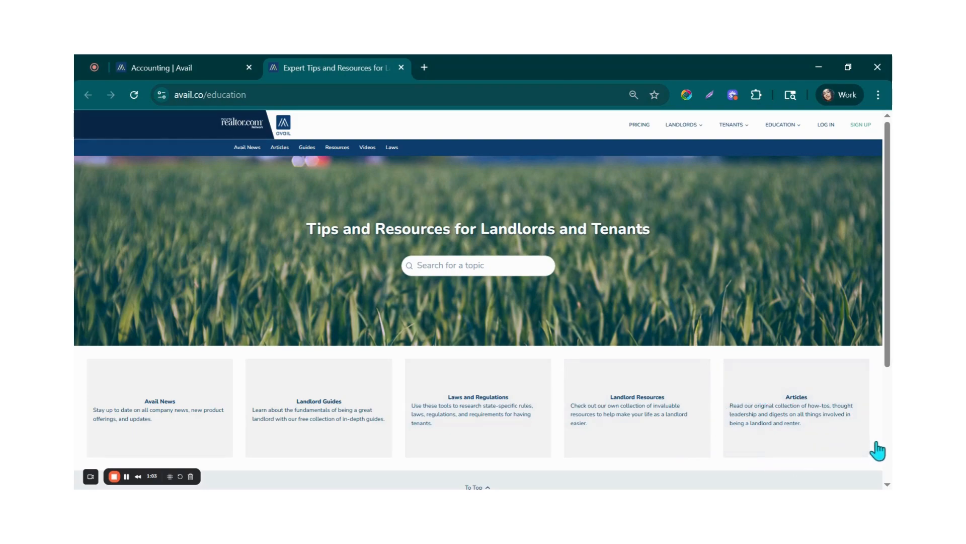
pyautogui.moveTo(888, 352)
pyautogui.mouseDown()
pyautogui.moveTo(887, 375)
pyautogui.moveTo(886, 352)
pyautogui.mouseUp()
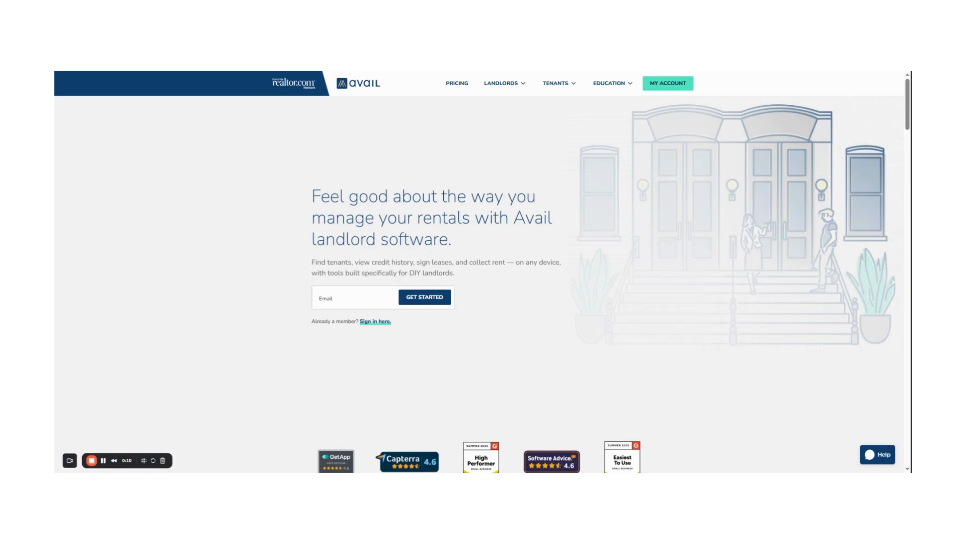
# Go through Avail's home page to its Contact Us page and view the contact information and frequently asked questions.
pyautogui.scroll(-1, 909, 118)
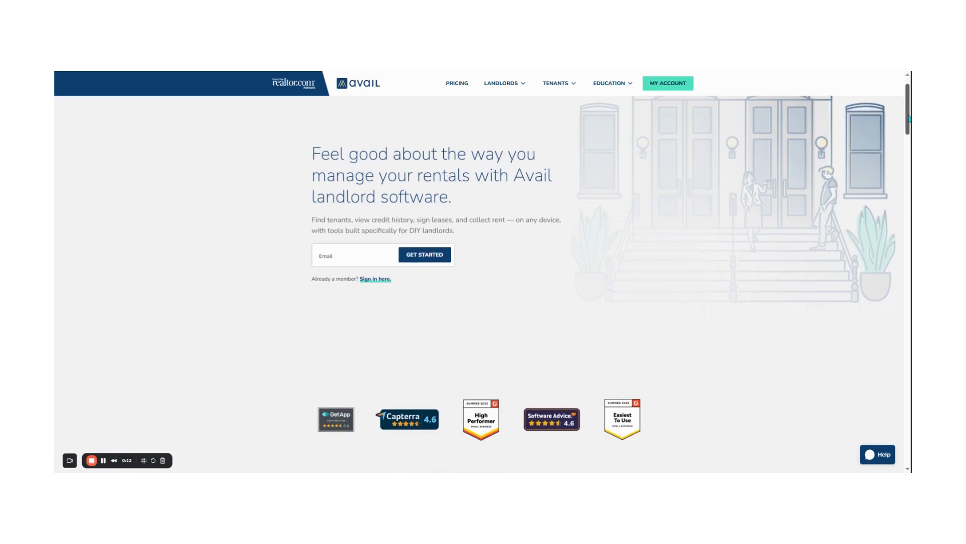
pyautogui.moveTo(909, 119); pyautogui.dragTo(899, 450)
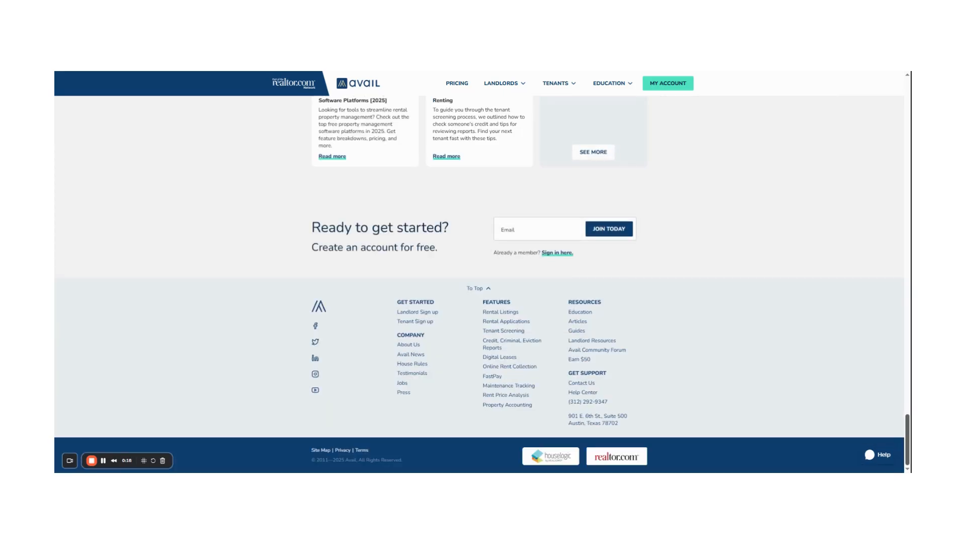
pyautogui.click(581, 383)
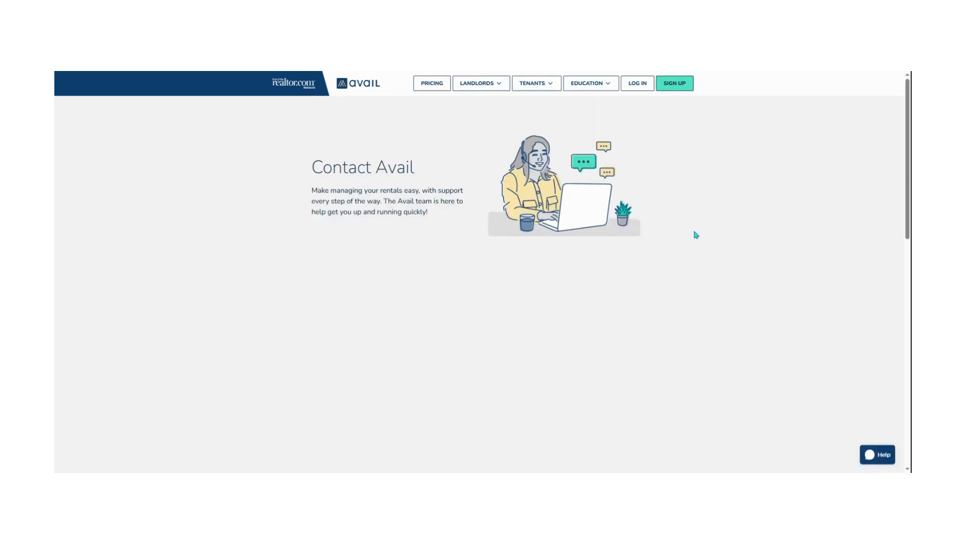
pyautogui.moveTo(906, 136); pyautogui.dragTo(901, 252)
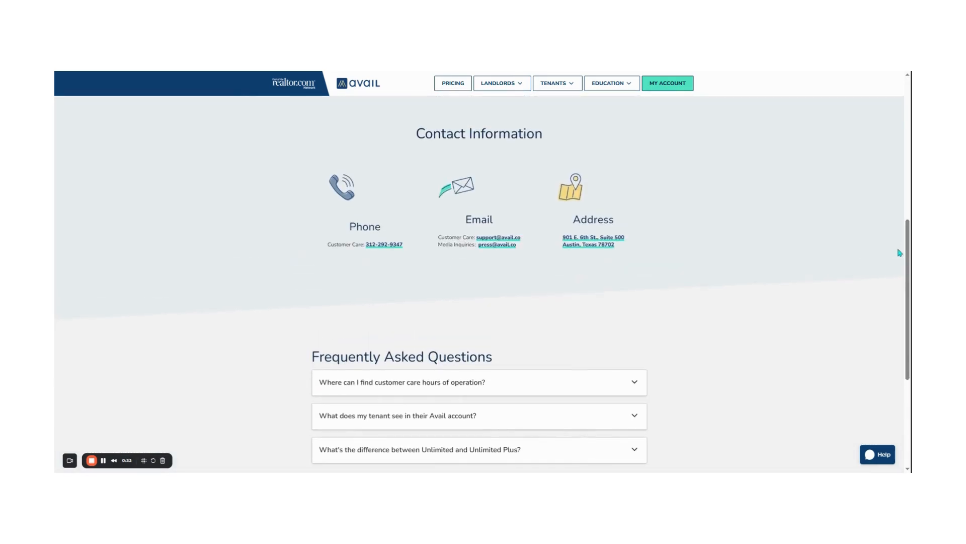